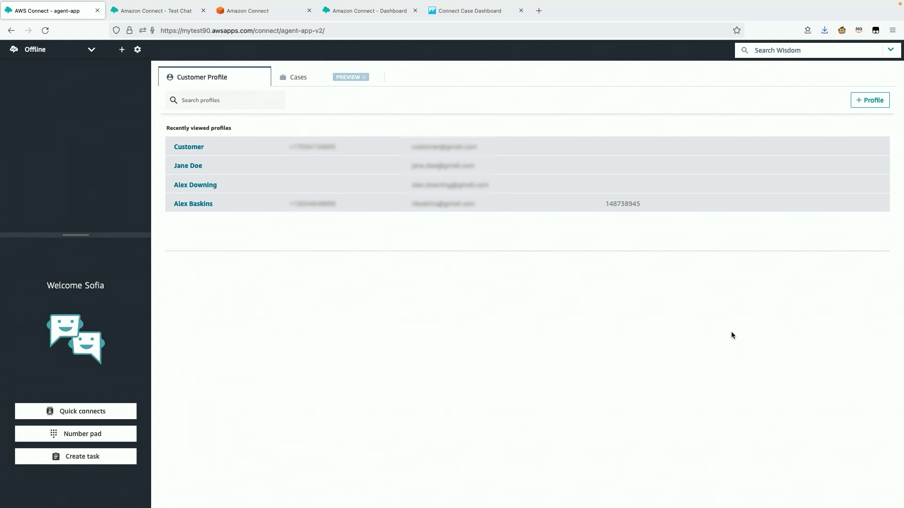
# Switch the agent status to Available and accept the incoming customer chat.
pyautogui.click(91, 50)
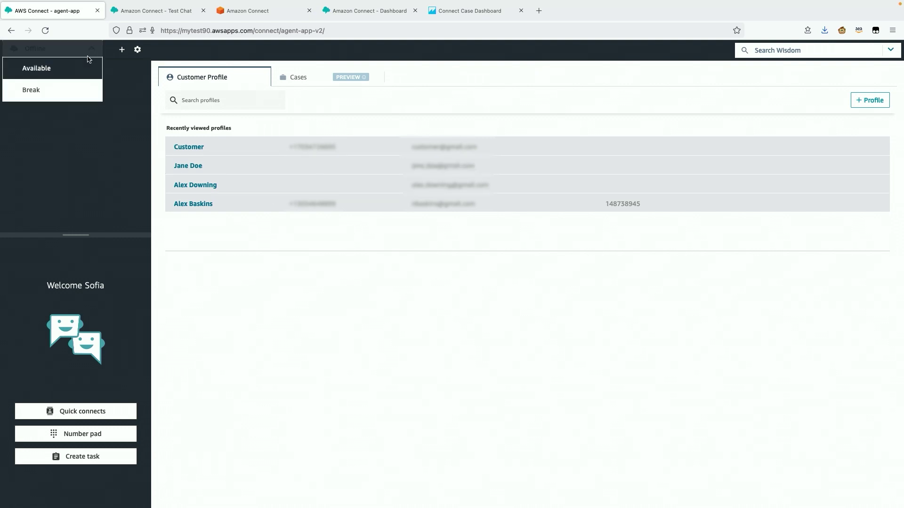
pyautogui.click(63, 73)
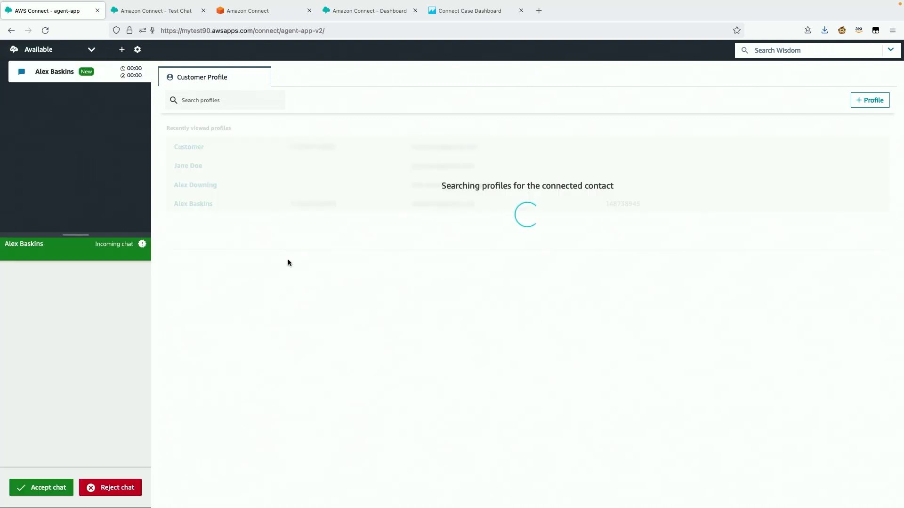
pyautogui.click(34, 488)
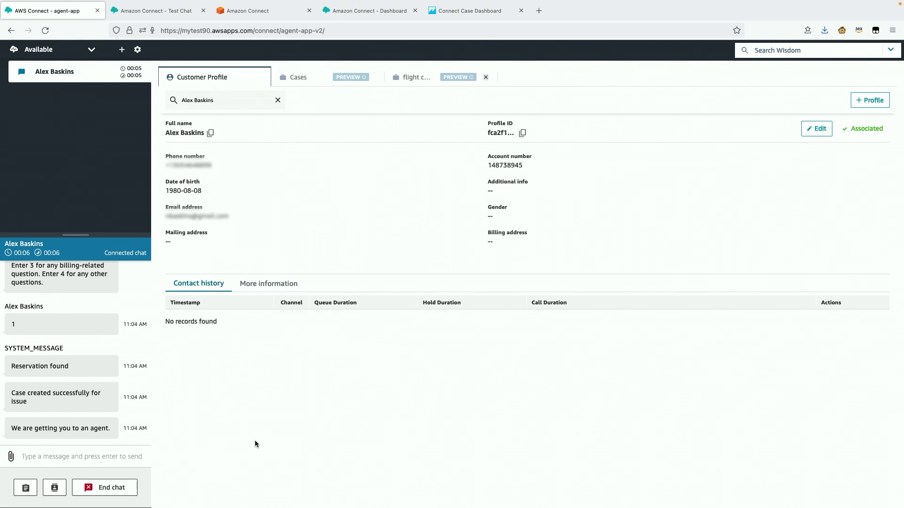
pyautogui.scroll(5, 95, 427)
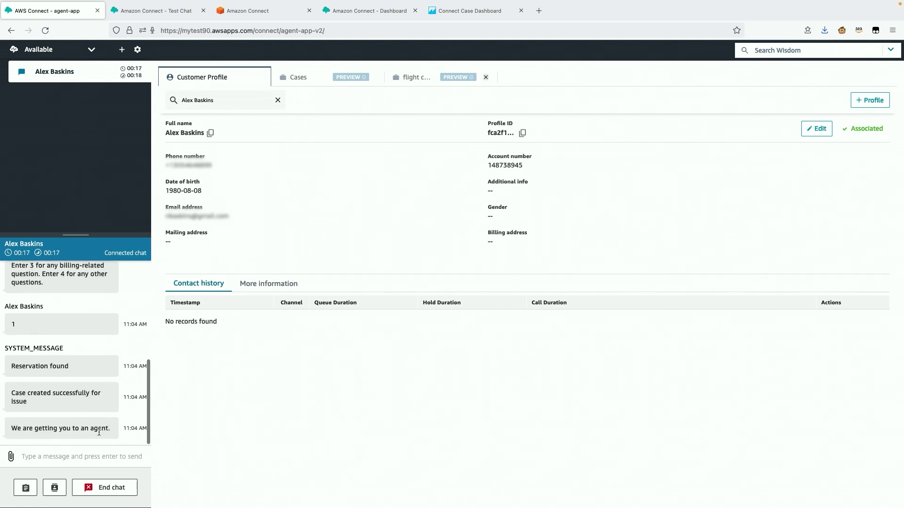
# Greet the customer with 'Hi' and bring up the linked flight change case.
pyautogui.click(79, 452)
pyautogui.write('Hi Alex, what may I he')
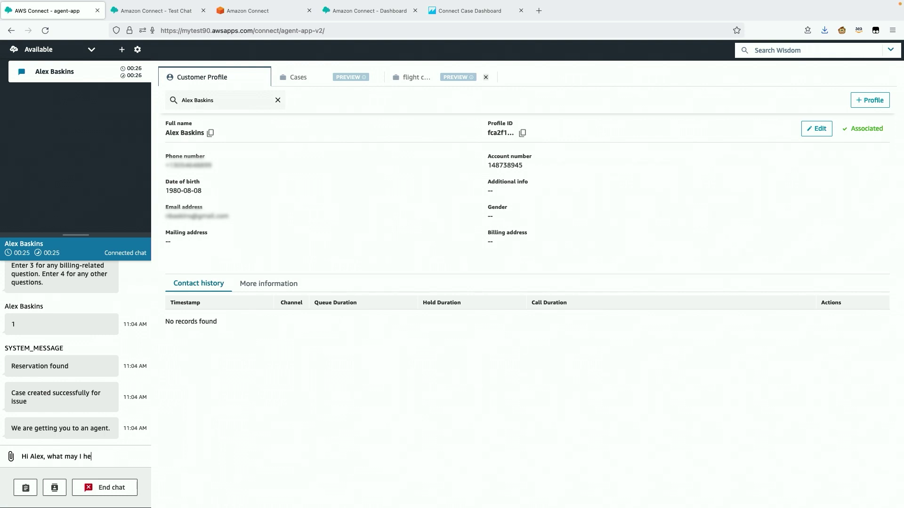
pyautogui.press('Return')
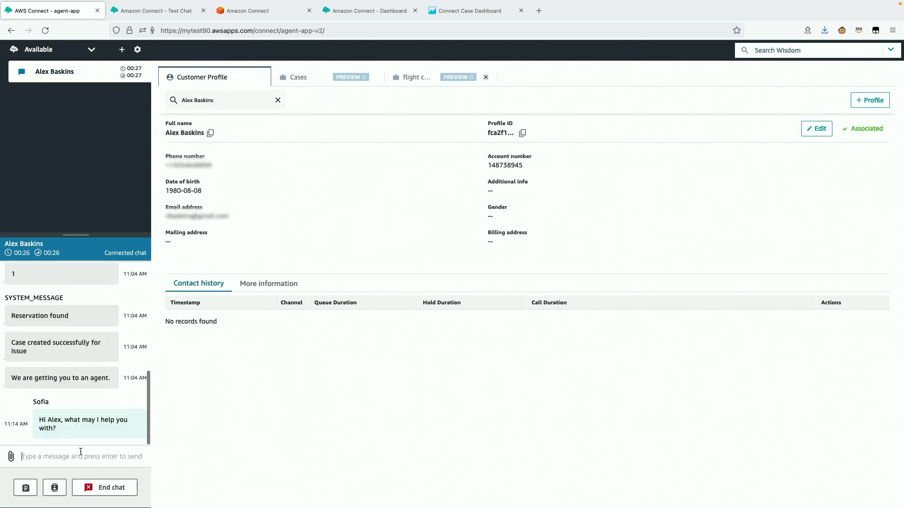
pyautogui.click(413, 80)
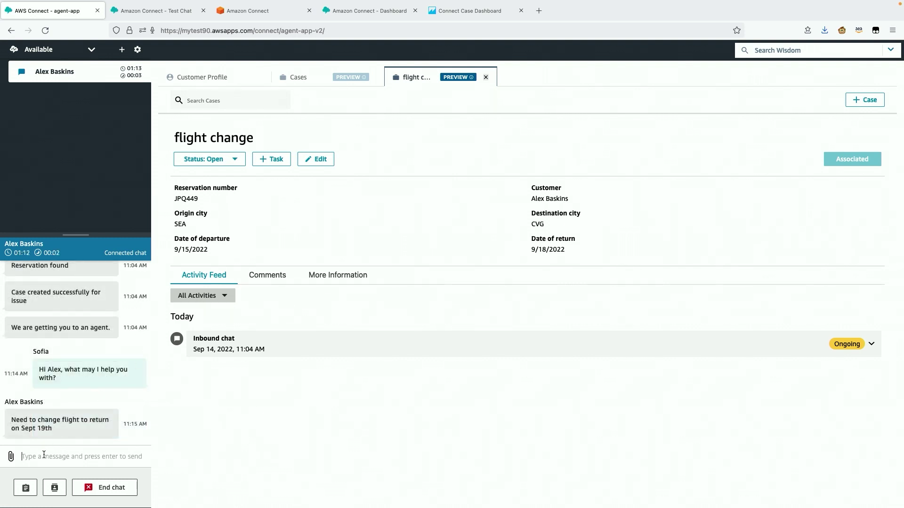
# Reply 'Sure, one moment', then send a message confirming the flight change.
pyautogui.write('Sure, one moment')
pyautogui.press('Return')
pyautogui.write("I'")
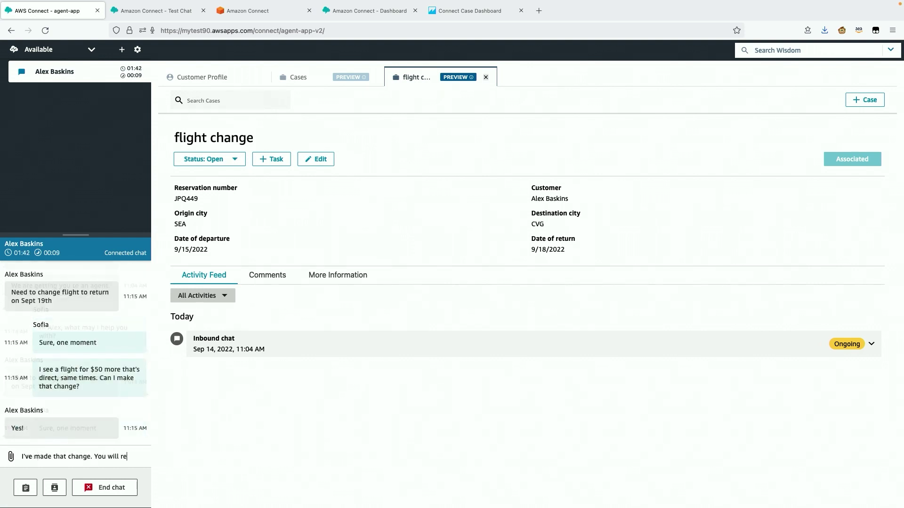
pyautogui.write('ceiv')
pyautogui.write('ed')
pyautogui.press('BackSpace')
pyautogui.write('a confirmation')
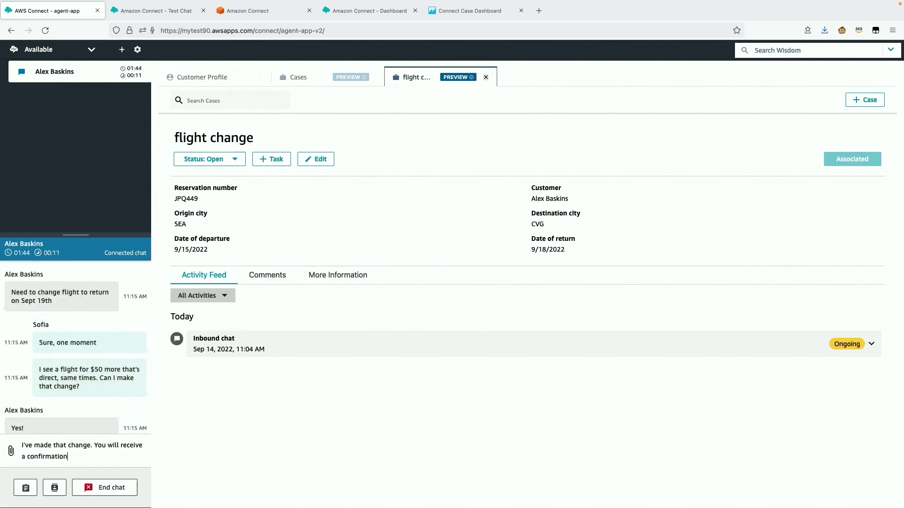
pyautogui.press('Return')
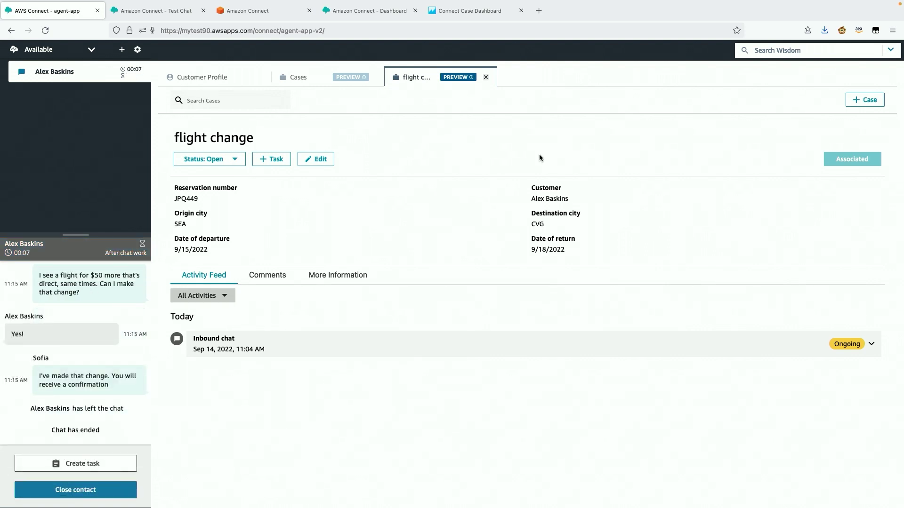
# Post the comment 'Re-booked flight for Sept 19th' on the flight change case.
pyautogui.click(252, 277)
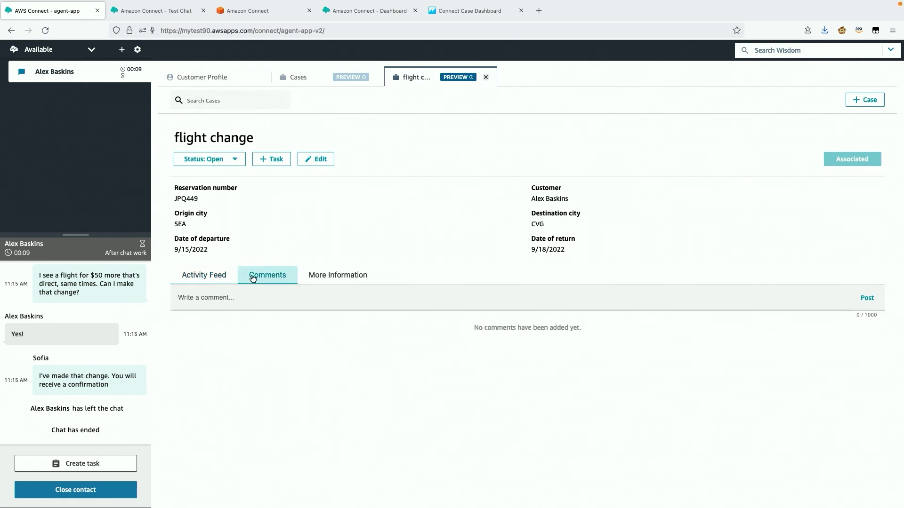
pyautogui.click(244, 304)
pyautogui.write('Re-booke')
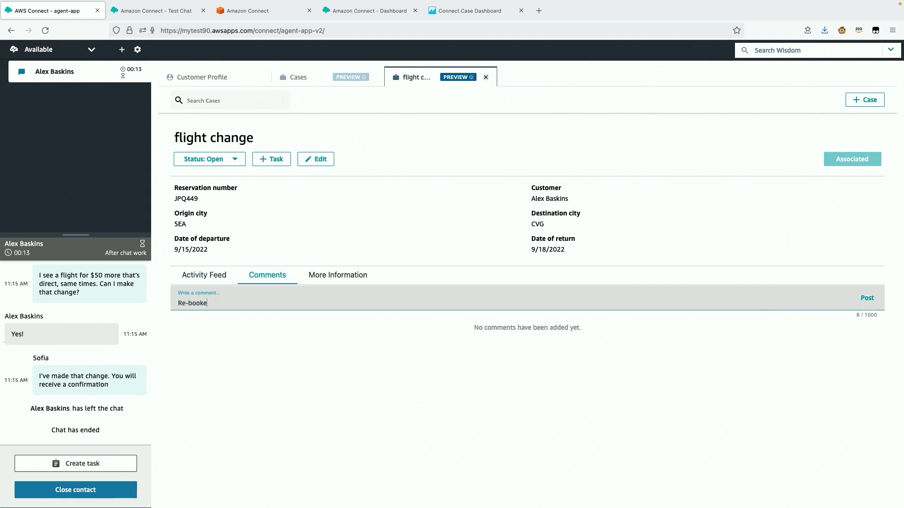
pyautogui.write('d flight for Sept 19th')
pyautogui.click(866, 304)
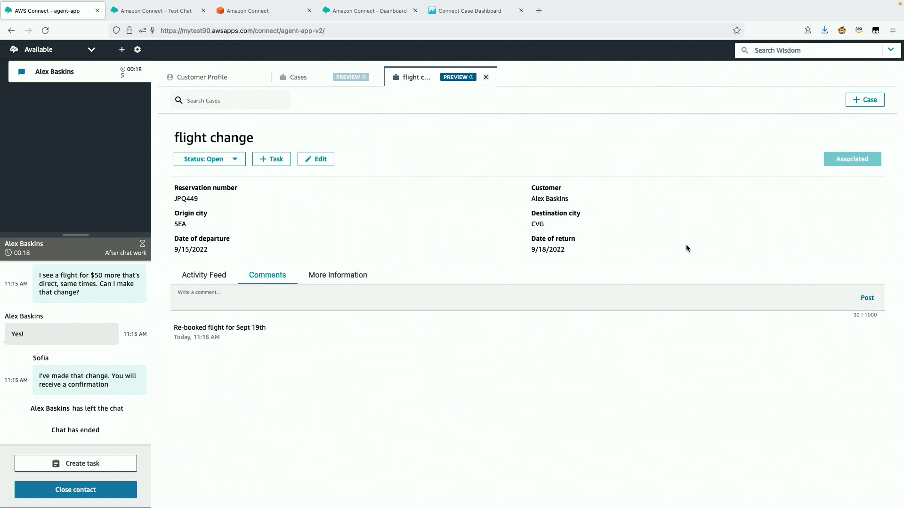
# View the case's activity feed with the Inbound chat entry expanded, leaving the status unchanged.
pyautogui.click(199, 277)
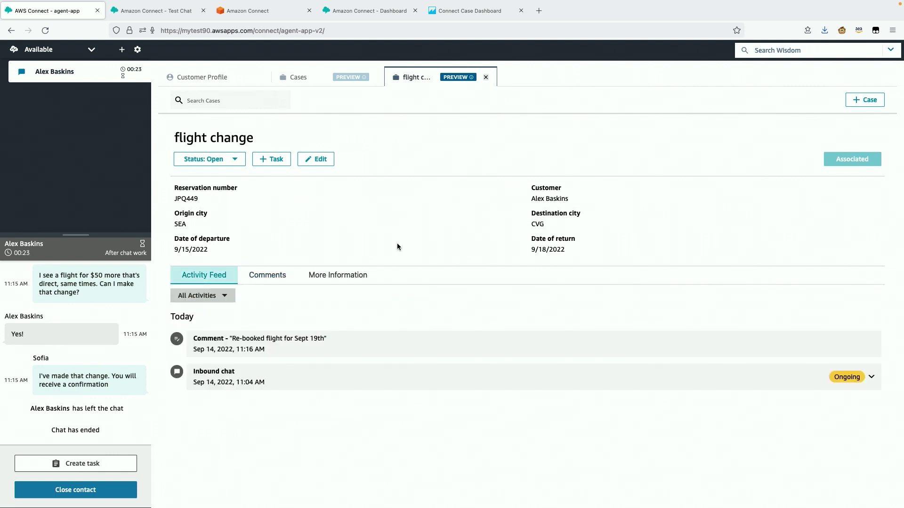
pyautogui.click(871, 376)
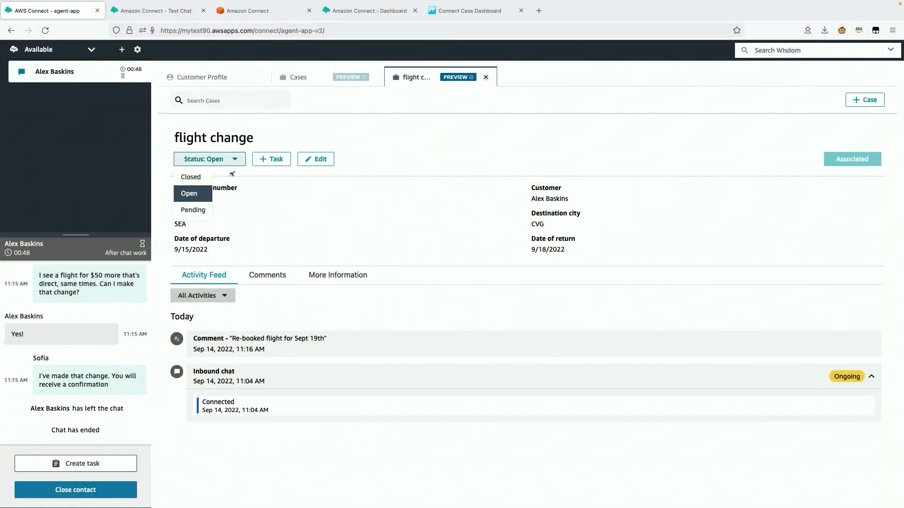
pyautogui.click(278, 196)
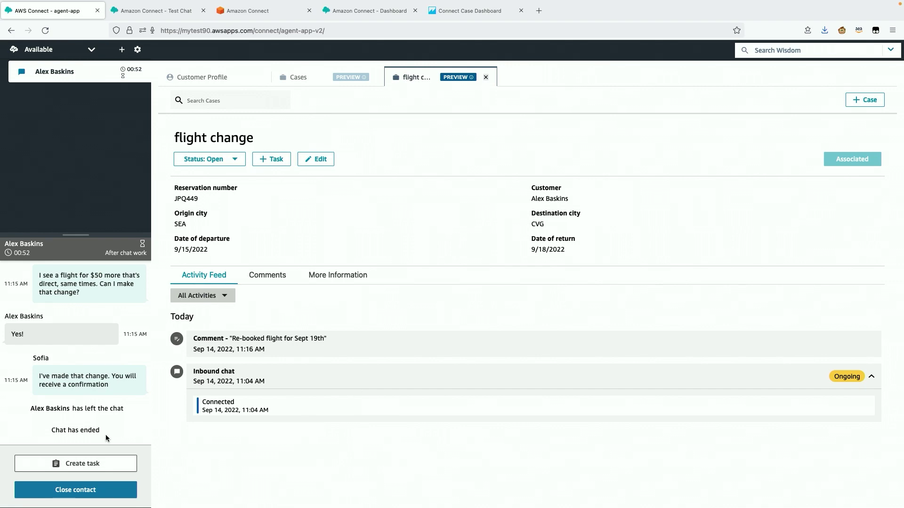
# Close the finished chat contact.
pyautogui.click(68, 494)
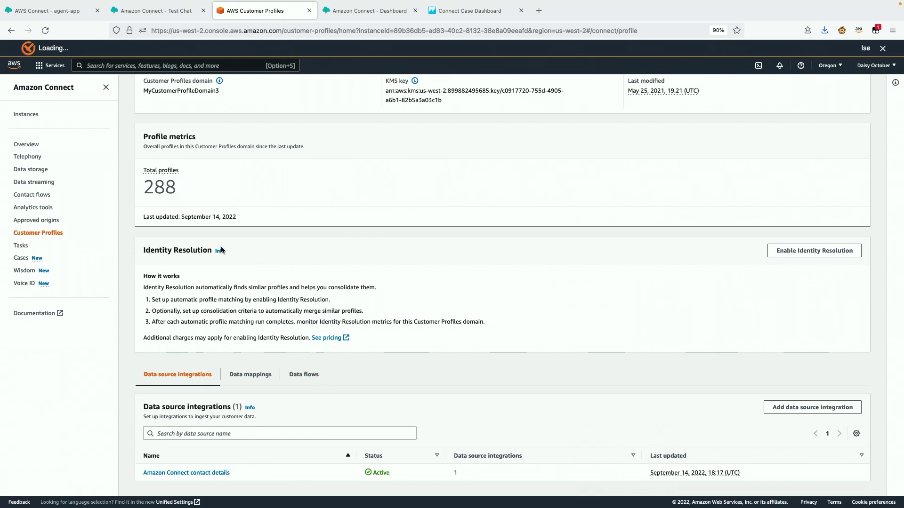
# Confirm the KeystoneDomain1 Cases domain is Enabled, then return to the instance dashboard.
pyautogui.click(19, 258)
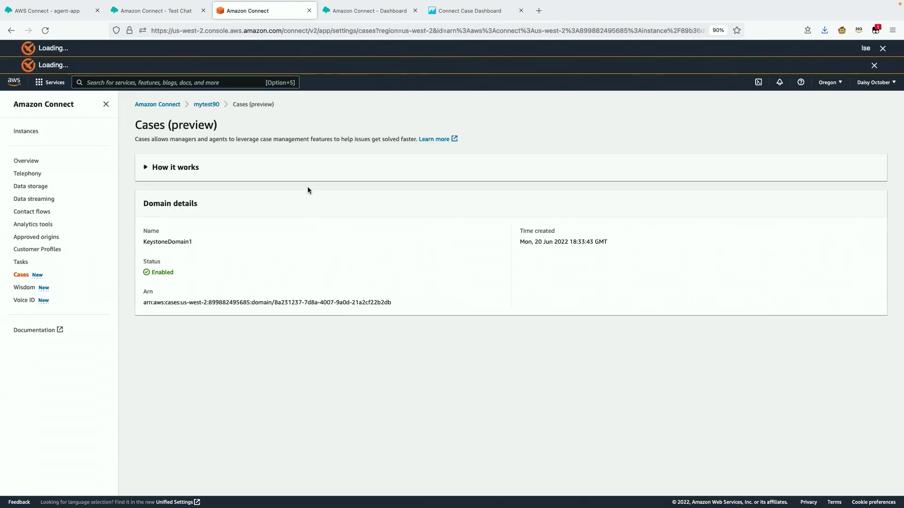
pyautogui.click(369, 11)
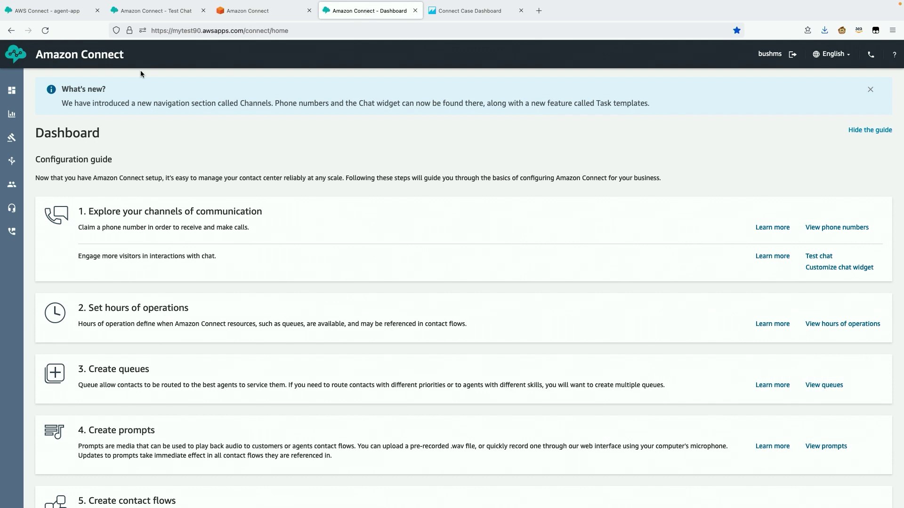
# Review the Admin security profile's Cases, Case Fields and Case Templates permissions.
pyautogui.moveTo(4, 187)
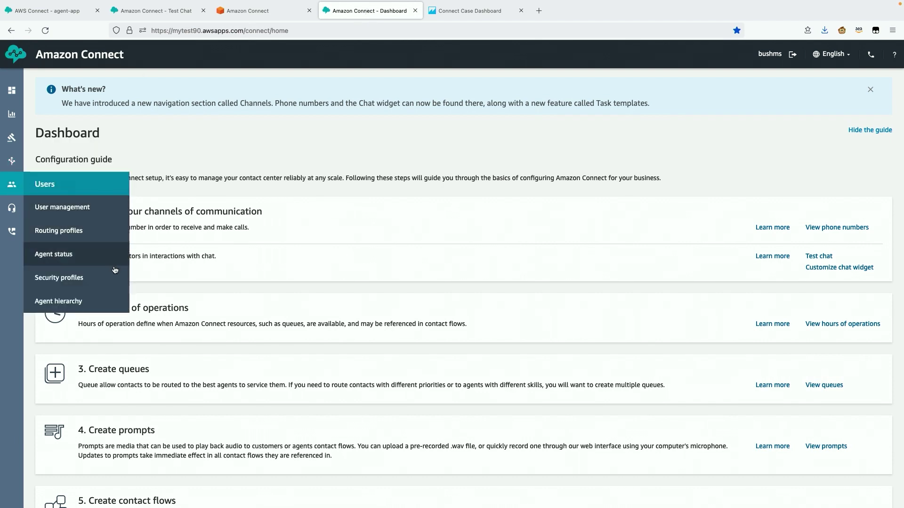
pyautogui.click(91, 278)
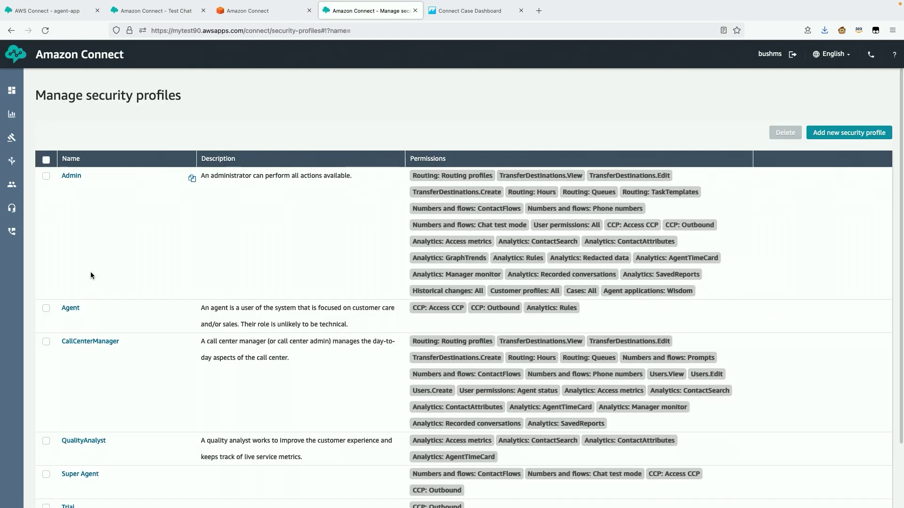
pyautogui.click(75, 177)
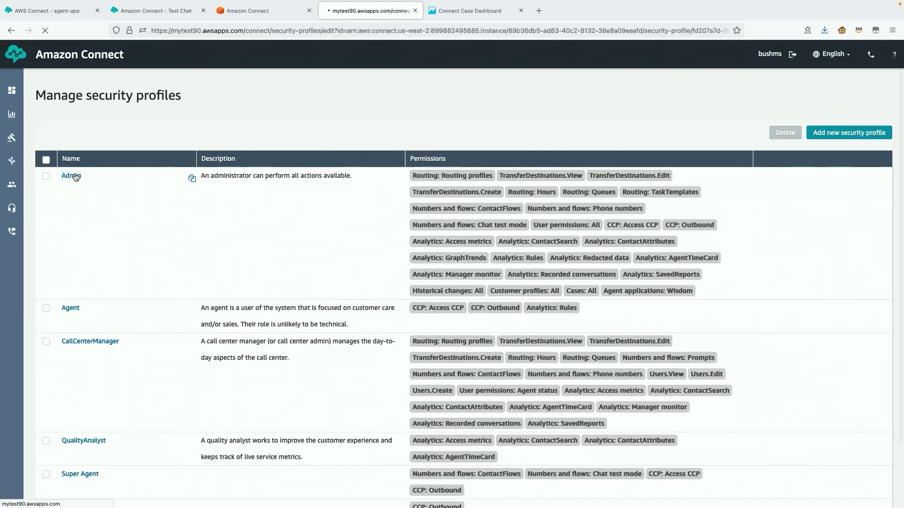
pyautogui.scroll(-2, 148, 349)
pyautogui.scroll(-1, 104, 393)
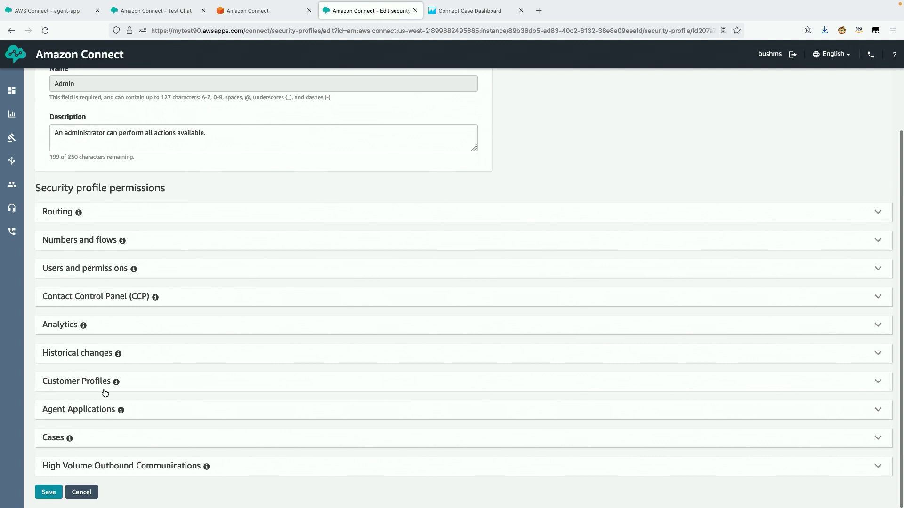
pyautogui.click(87, 444)
pyautogui.scroll(-3, 269, 417)
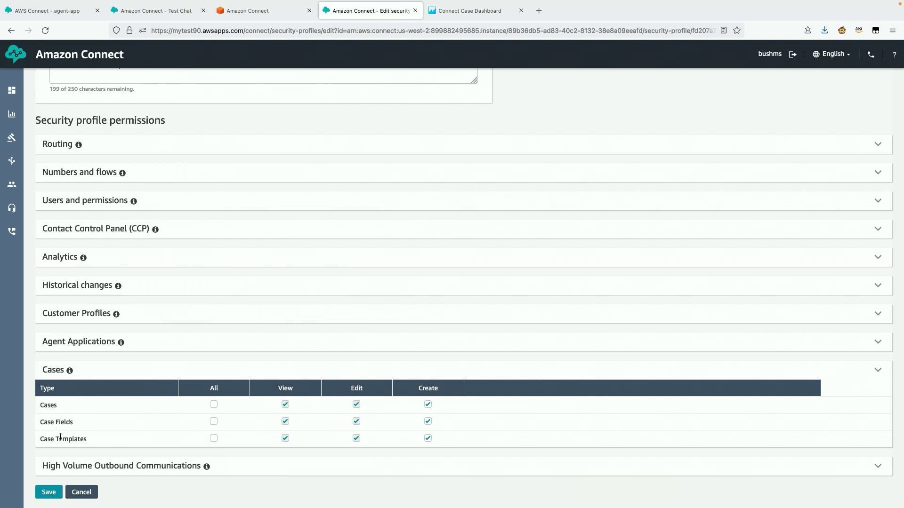
pyautogui.moveTo(16, 213)
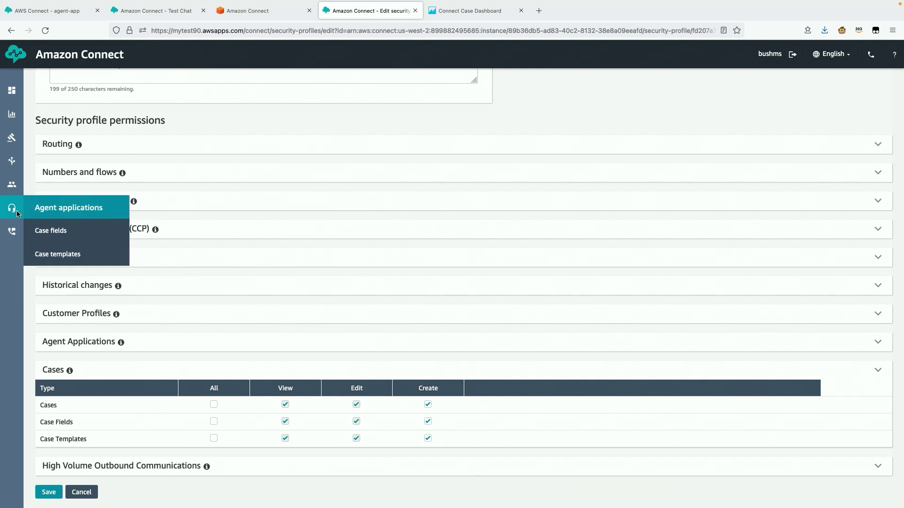
# Browse the case fields list, then the Flight change request template's field layout.
pyautogui.click(54, 231)
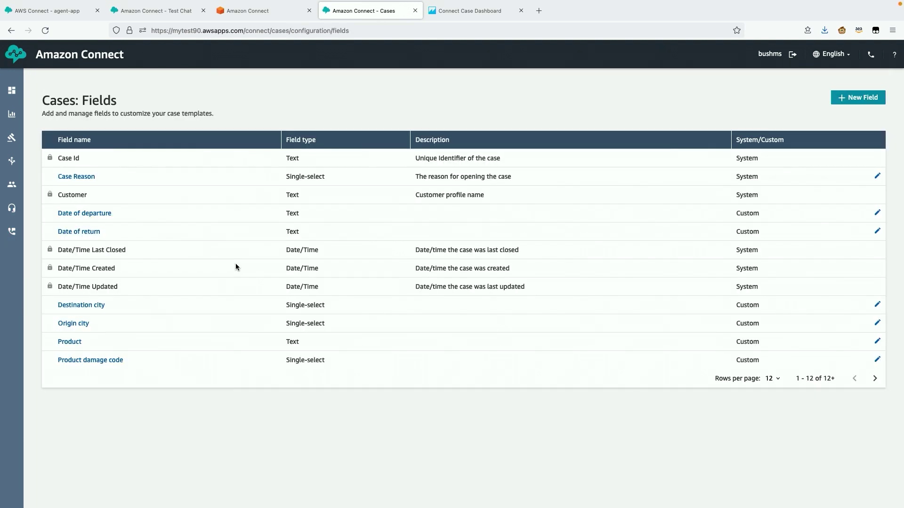
pyautogui.moveTo(11, 232)
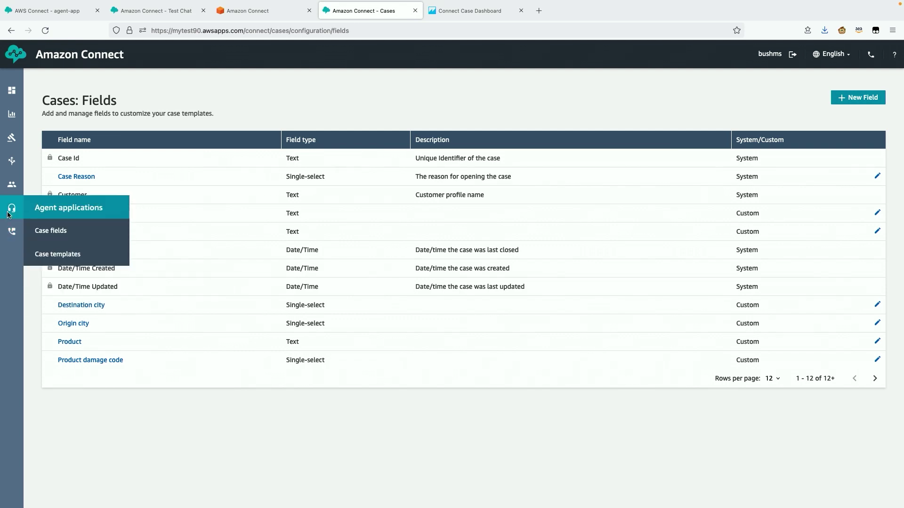
pyautogui.click(60, 253)
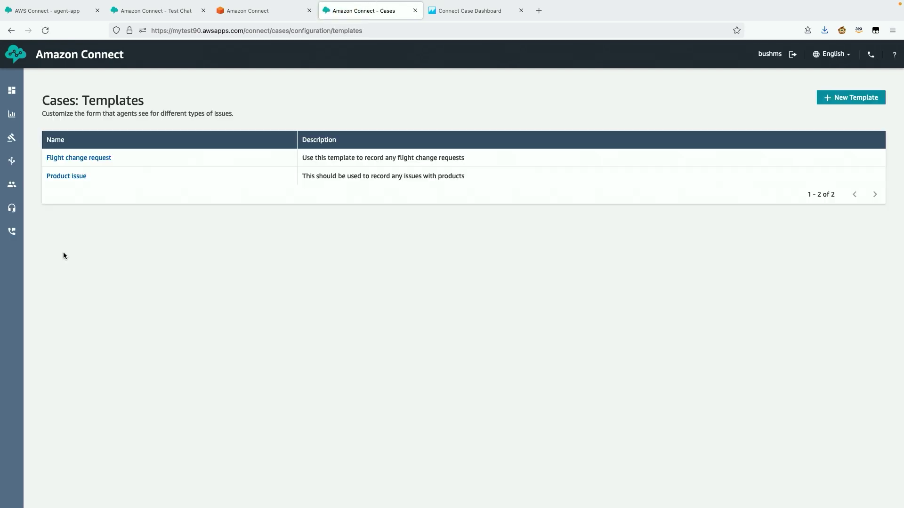
pyautogui.click(106, 159)
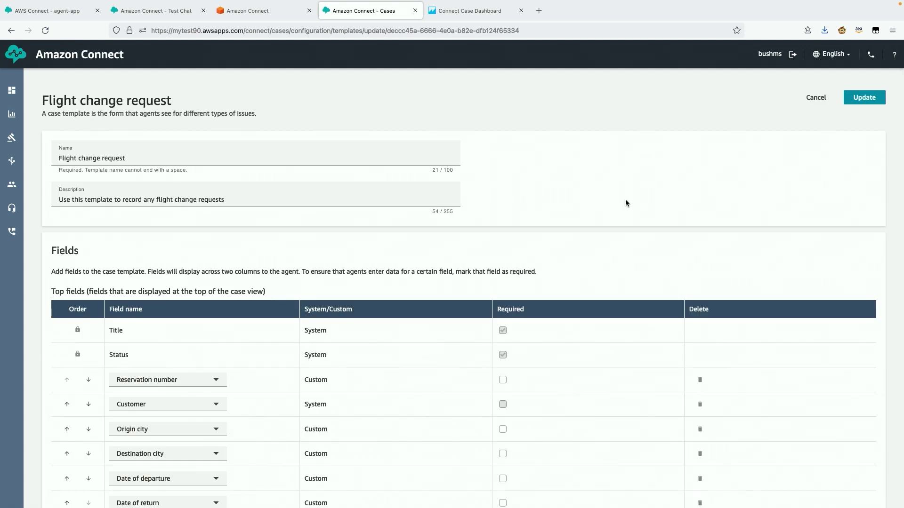
pyautogui.scroll(-4, 625, 199)
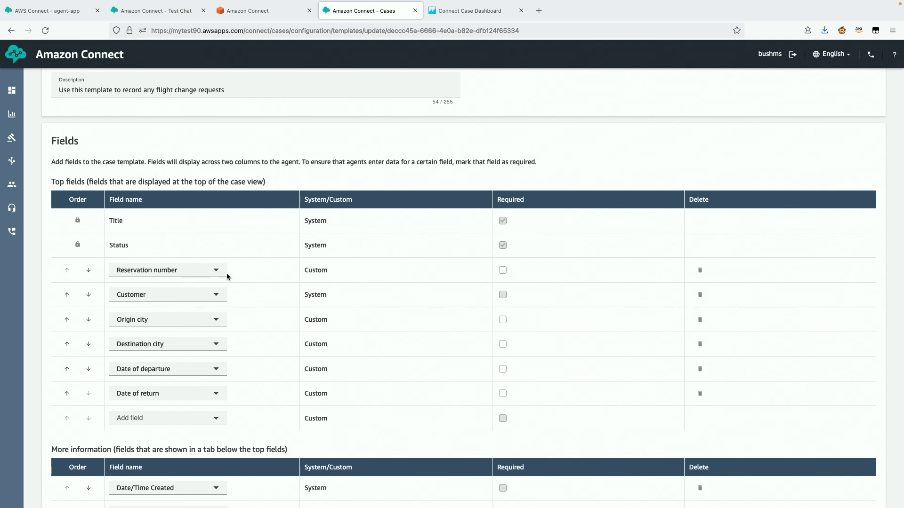
pyautogui.scroll(-3, 227, 276)
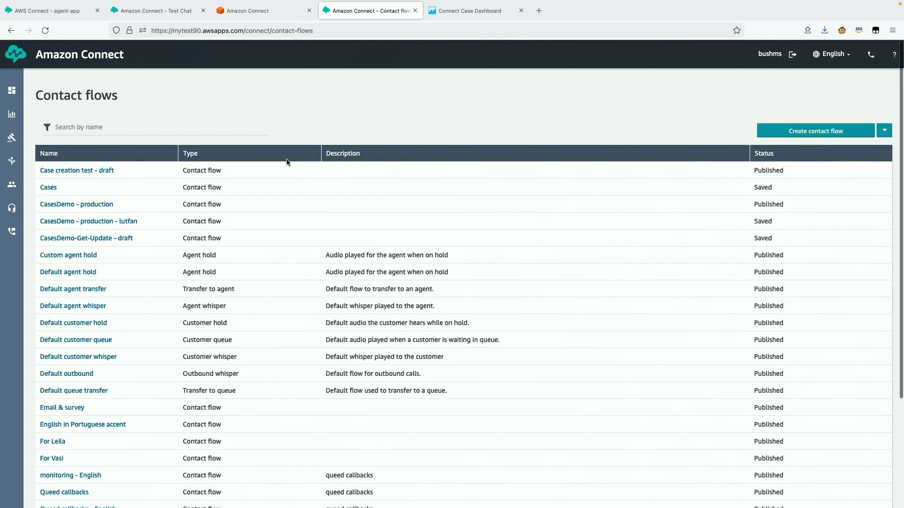
# Inspect the Cases flow's profile lookup, case get/create and queue transfer blocks.
pyautogui.click(46, 188)
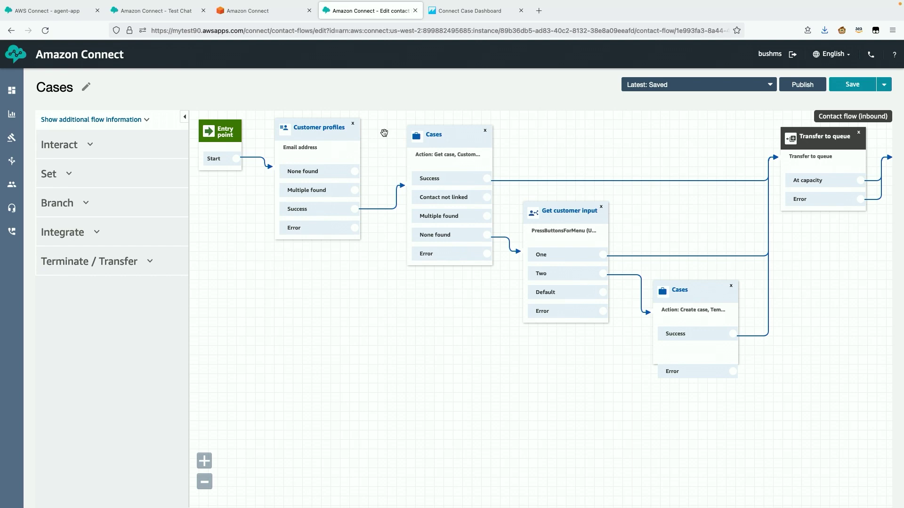
pyautogui.moveTo(363, 195)
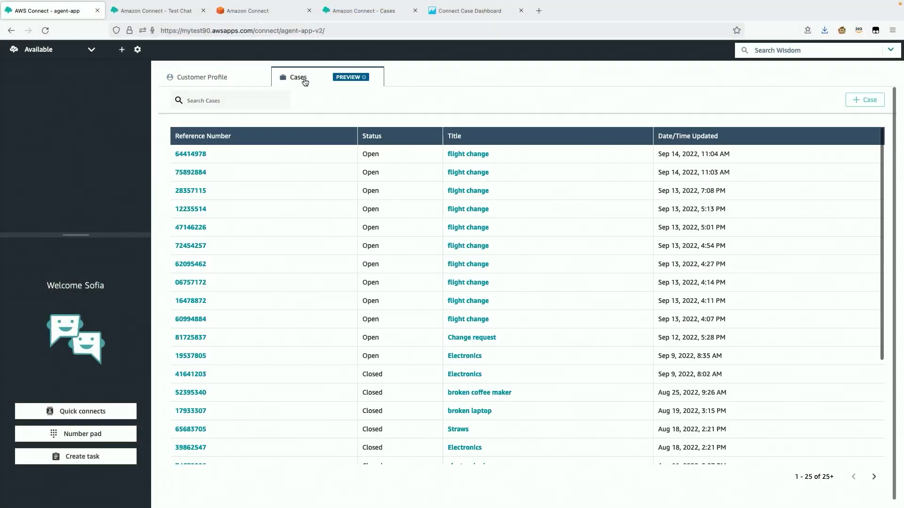
# Open the newest SEA-to-CVG flight change case and view its More Information details.
pyautogui.click(187, 154)
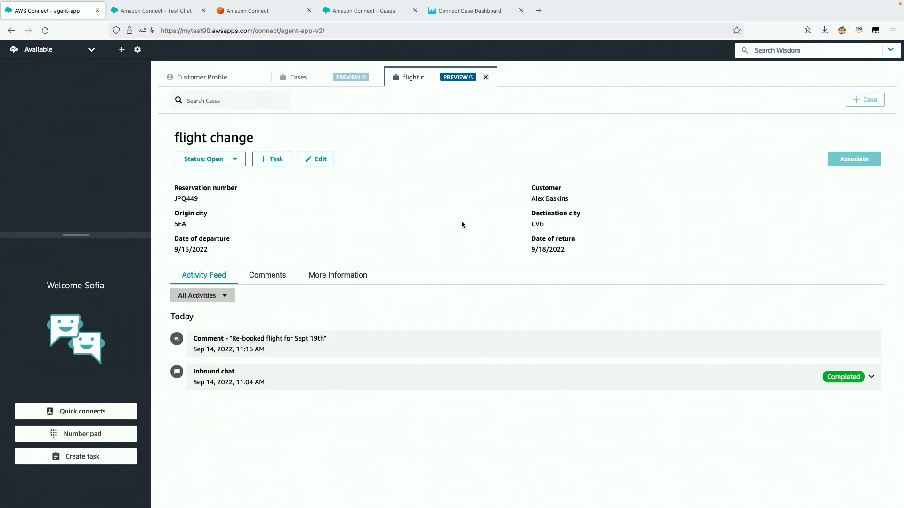
pyautogui.click(348, 276)
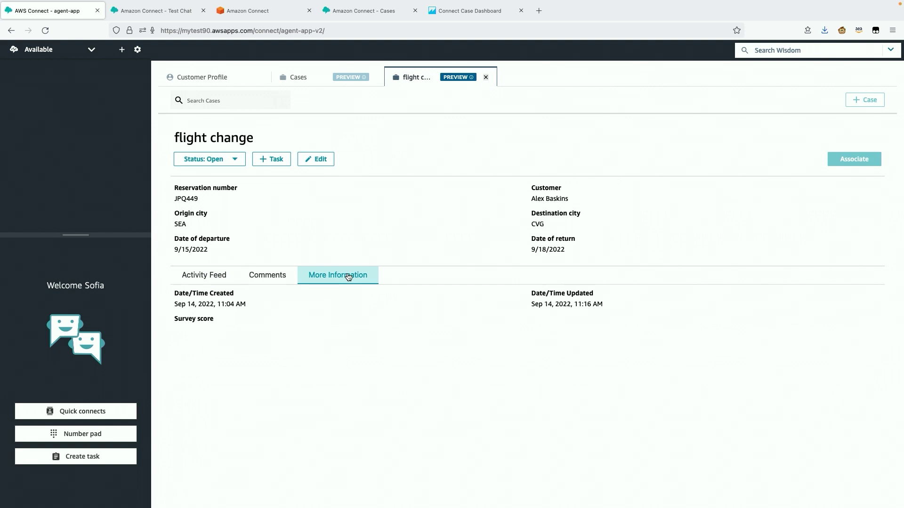